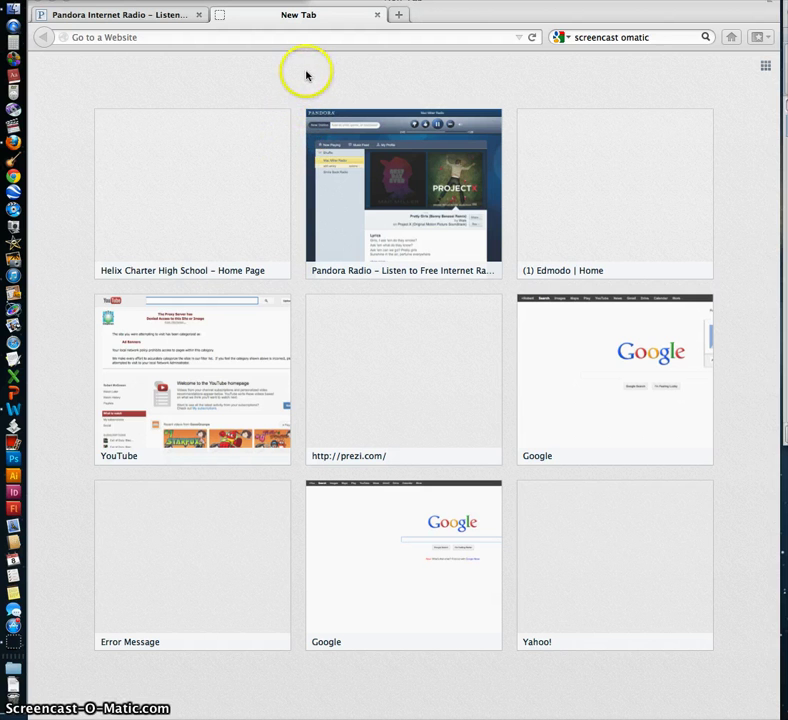
pyautogui.click(333, 40)
pyautogui.write('www.prezi.com')
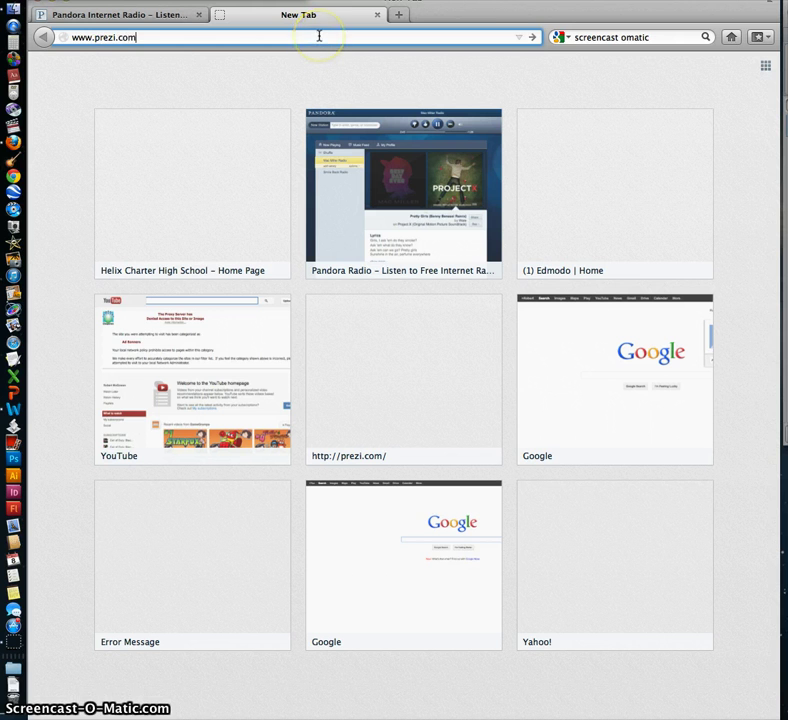
pyautogui.press('Return')
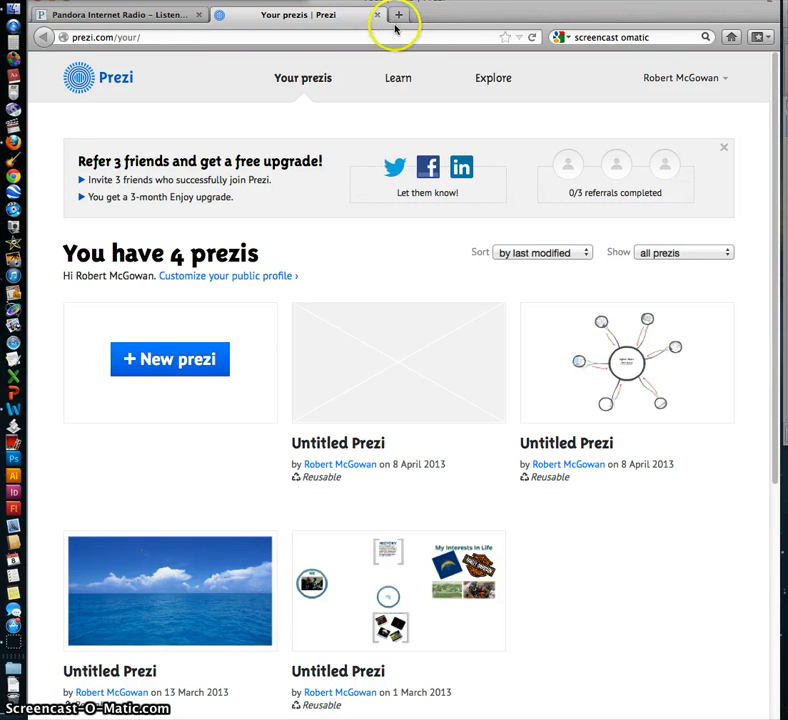
# Step: Open the blank Untitled Prezi in the editor and start it from the Blank circle-frame template
pyautogui.click(403, 360)
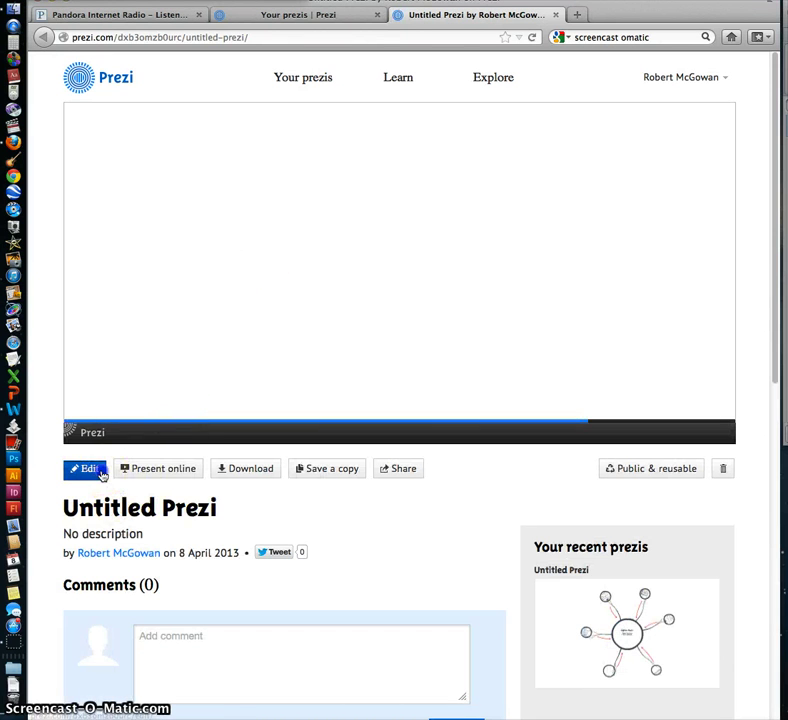
pyautogui.click(101, 476)
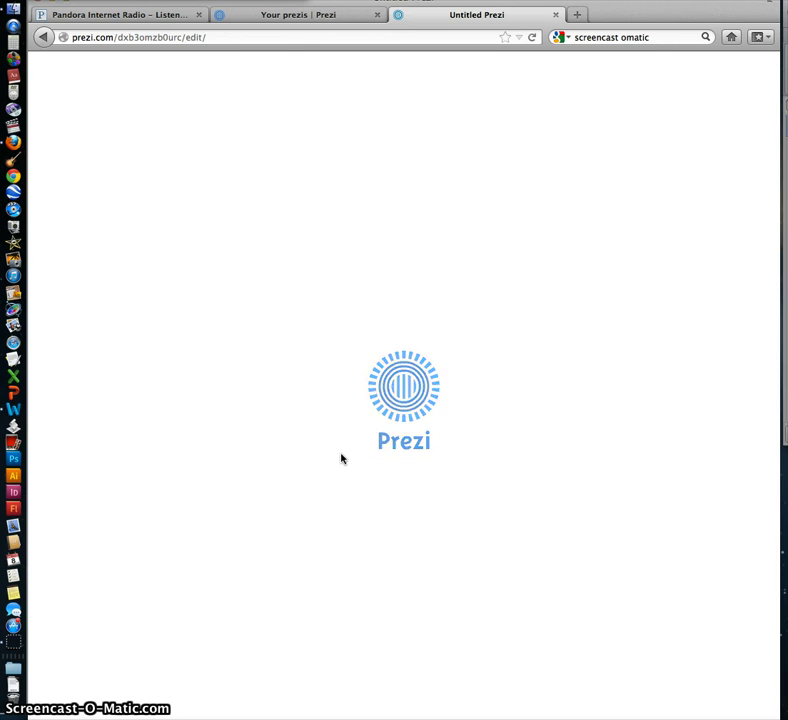
pyautogui.click(407, 401)
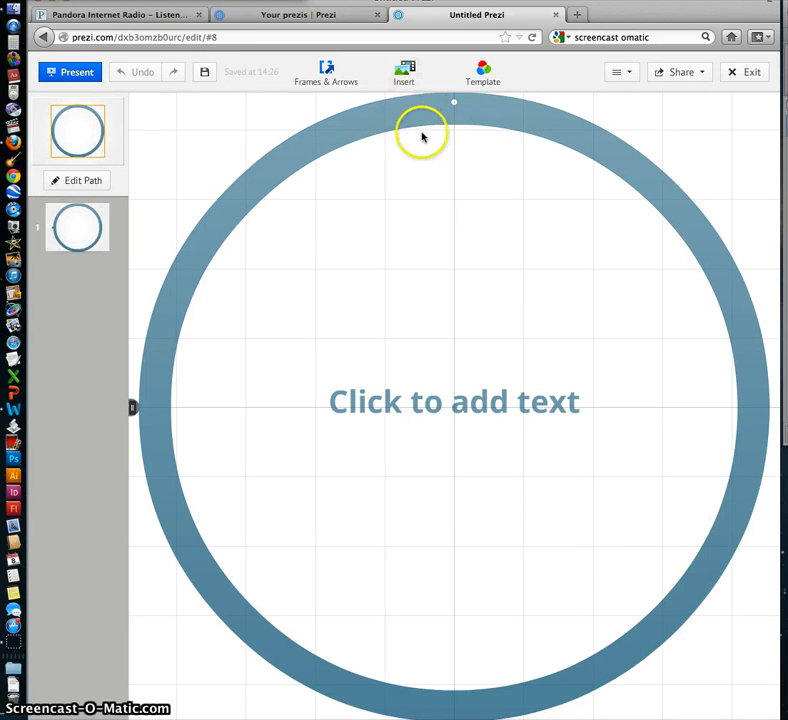
# Step: Insert the students photo from the Desktop onto the Prezi canvas
pyautogui.scroll(-3, 440, 210)
pyautogui.scroll(-2, 431, 193)
pyautogui.click(404, 75)
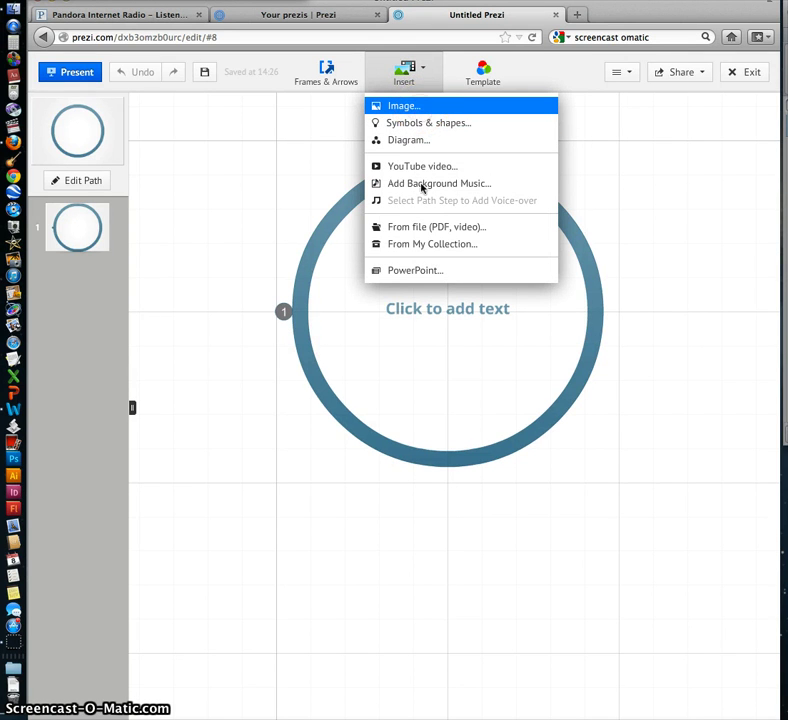
pyautogui.click(282, 448)
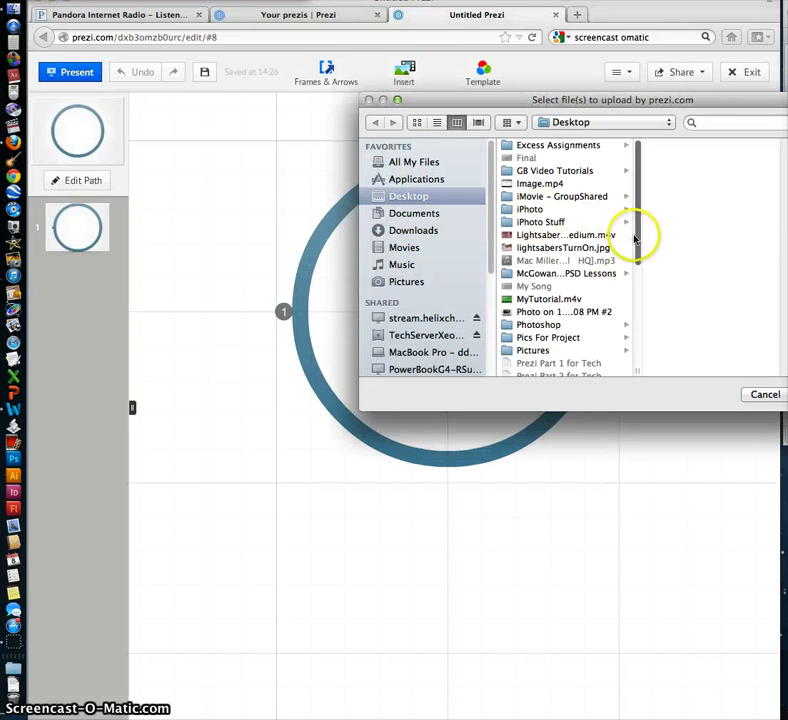
pyautogui.moveTo(636, 240)
pyautogui.mouseDown()
pyautogui.moveTo(628, 343)
pyautogui.moveTo(630, 246)
pyautogui.mouseUp()
pyautogui.click(588, 295)
pyautogui.click(776, 395)
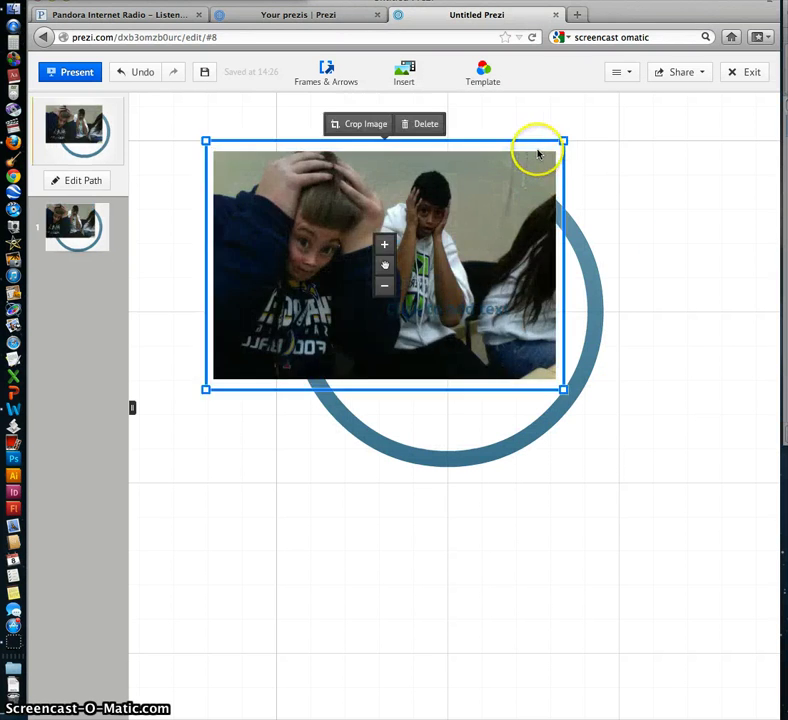
# Step: Shrink the photo and centre it inside the circle frame
pyautogui.moveTo(563, 141); pyautogui.dragTo(482, 197)
pyautogui.click(442, 260)
pyautogui.click(538, 283)
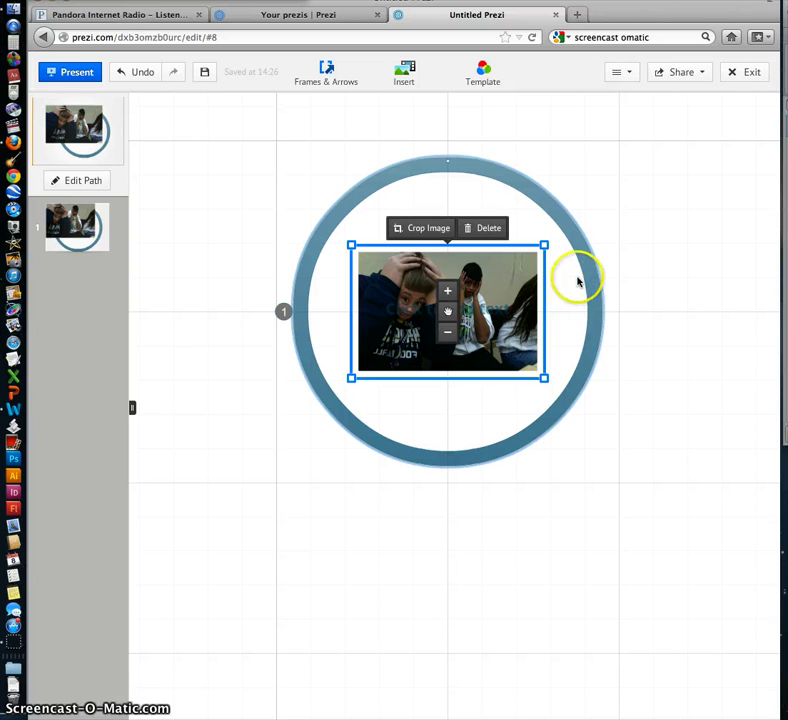
# Step: Upload the Mac Miller MP3 from the Desktop as the prezi's background music
pyautogui.click(404, 72)
pyautogui.click(440, 185)
pyautogui.scroll(-1, 639, 234)
pyautogui.click(606, 244)
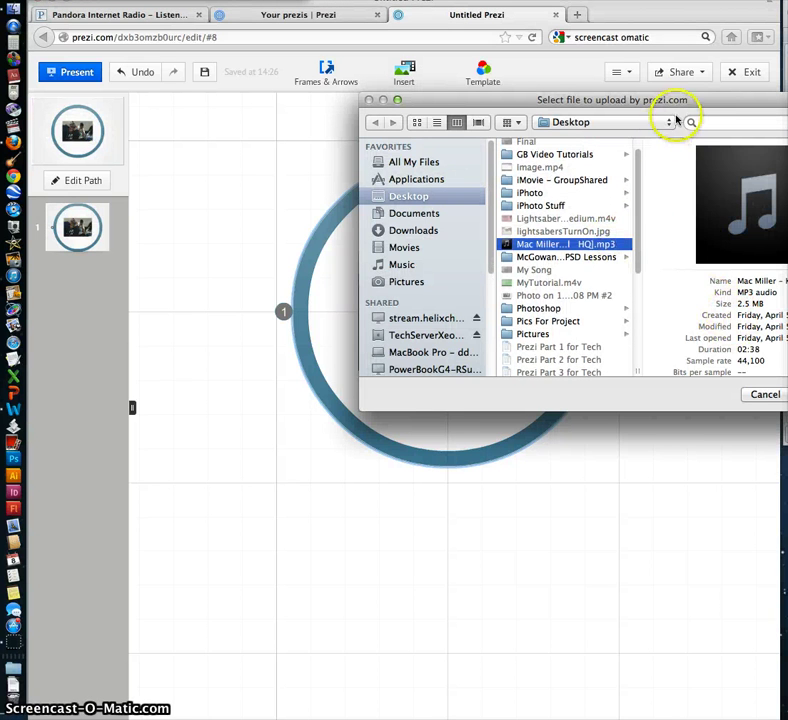
pyautogui.moveTo(677, 100); pyautogui.dragTo(542, 118)
pyautogui.click(677, 411)
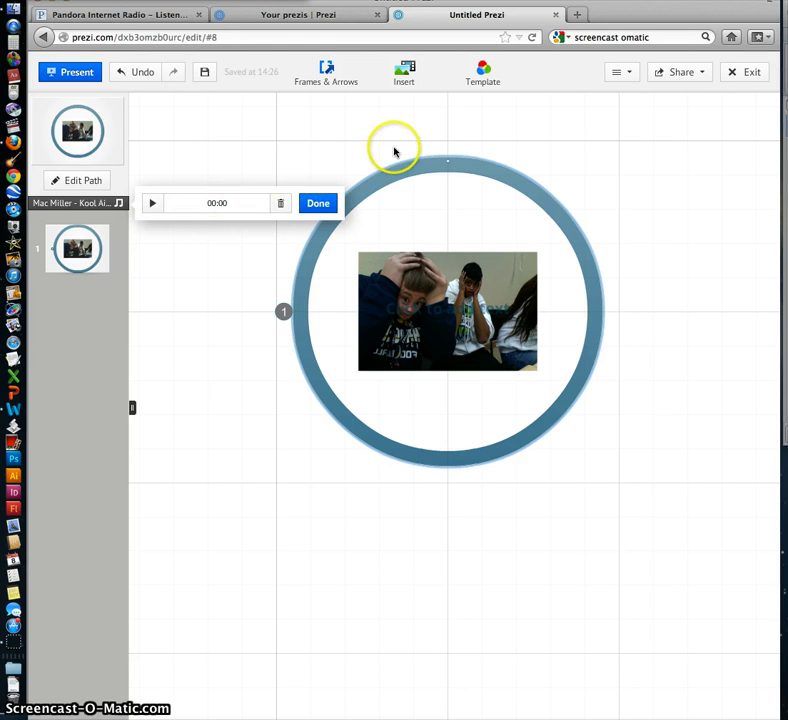
# Step: Upload WordandPhoto.mp4 onto the canvas and move the processing movie lower over the circle
pyautogui.click(402, 75)
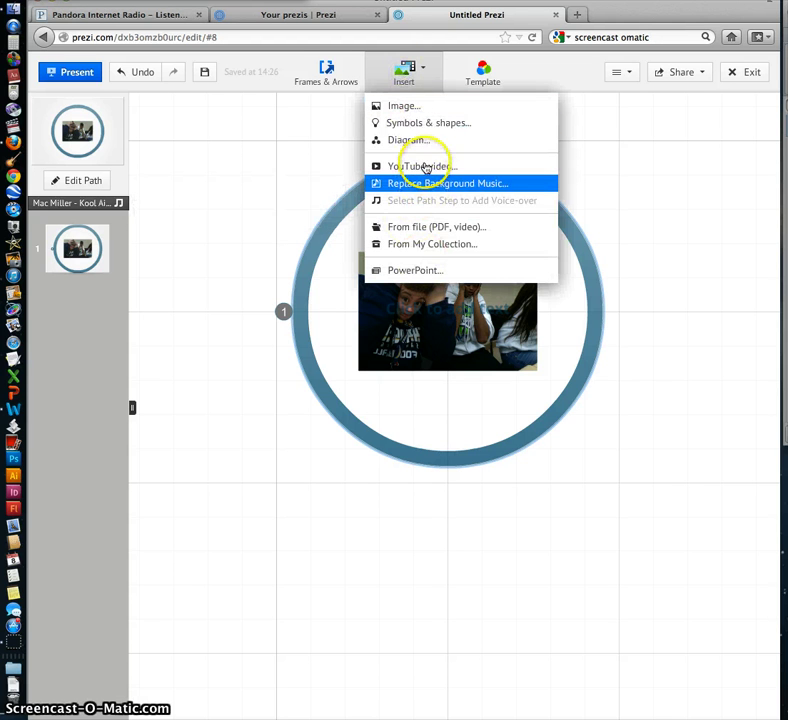
pyautogui.click(425, 230)
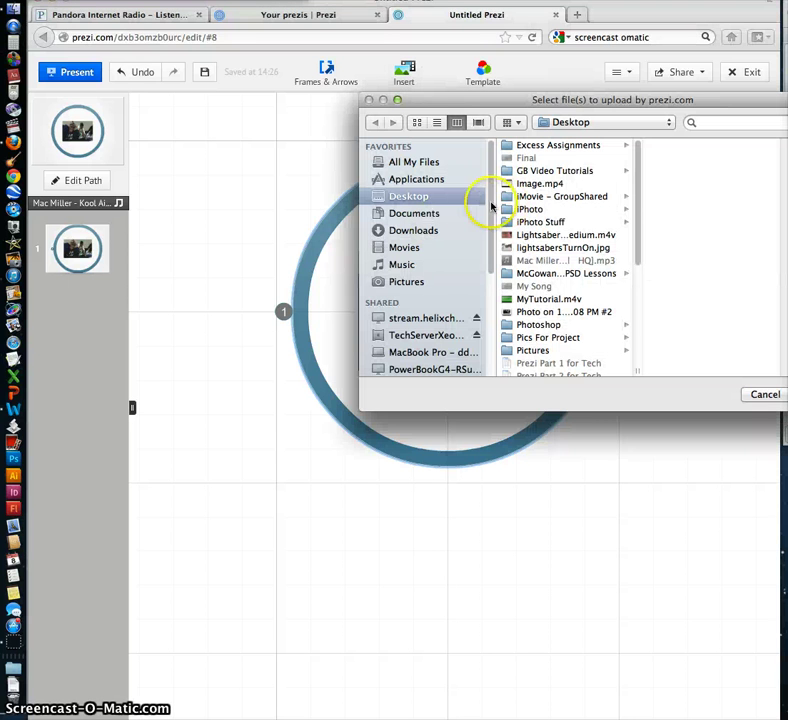
pyautogui.moveTo(674, 102); pyautogui.dragTo(567, 108)
pyautogui.moveTo(529, 225); pyautogui.dragTo(519, 318)
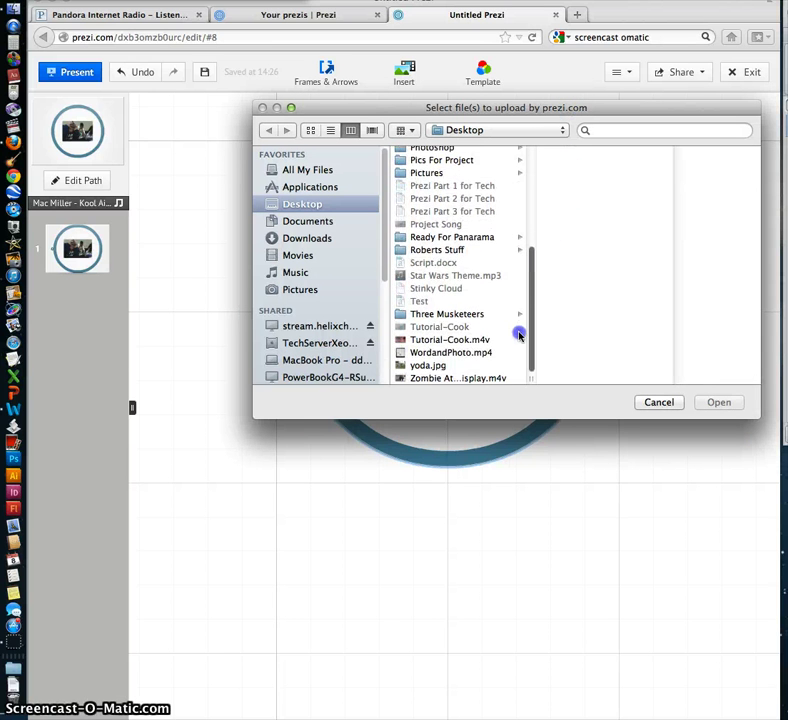
pyautogui.click(480, 357)
pyautogui.click(700, 401)
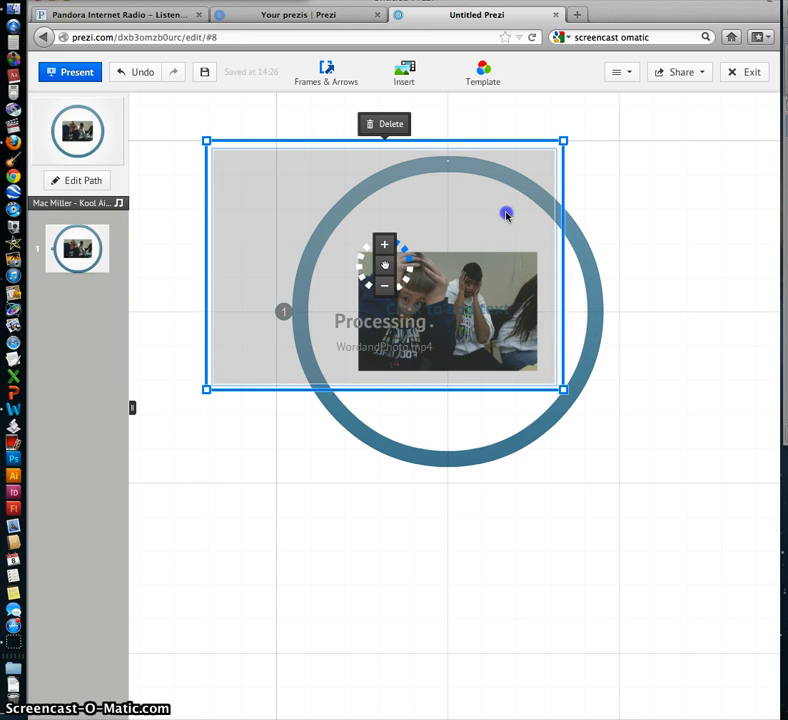
pyautogui.moveTo(519, 230); pyautogui.dragTo(587, 314)
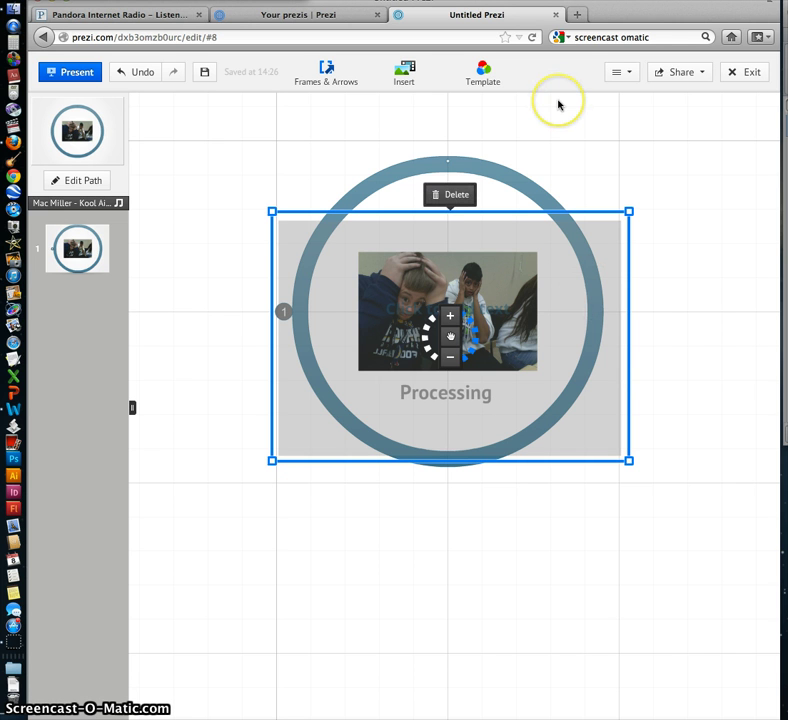
pyautogui.click(592, 138)
pyautogui.write('you')
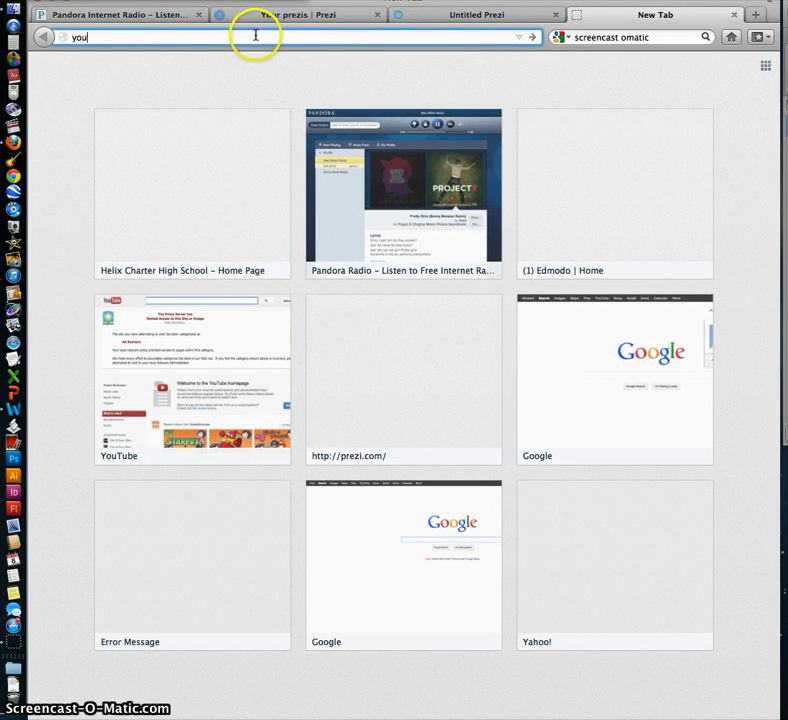
# Step: Go to YouTube and open Mac Miller's Best Day Ever (Bonus) video
pyautogui.write('tube.com')
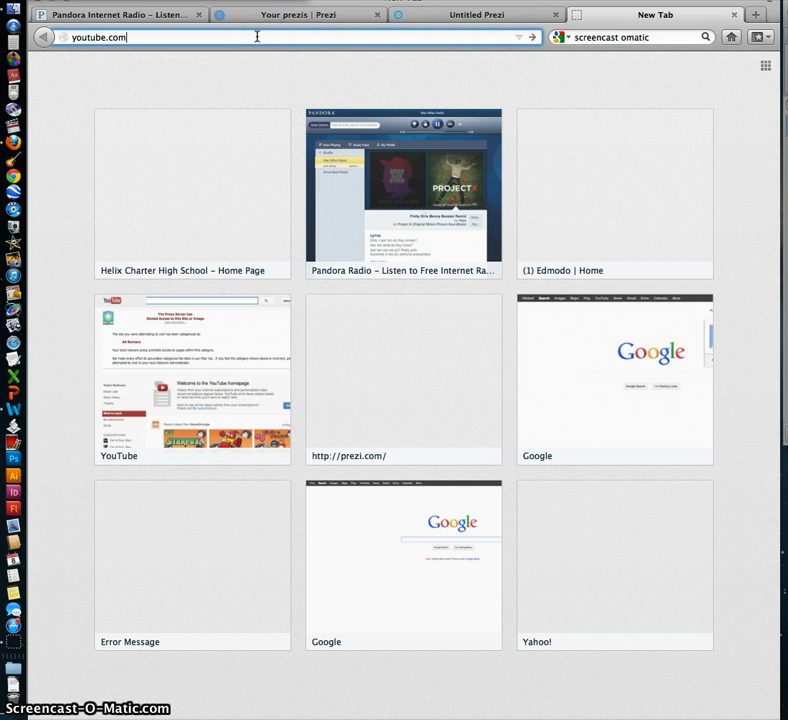
pyautogui.press('Return')
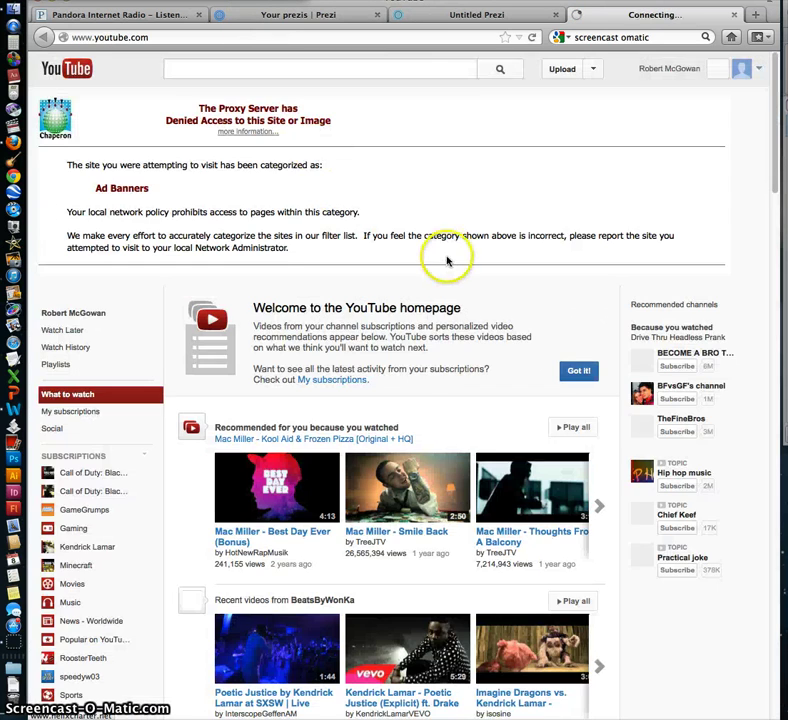
pyautogui.scroll(-1, 423, 371)
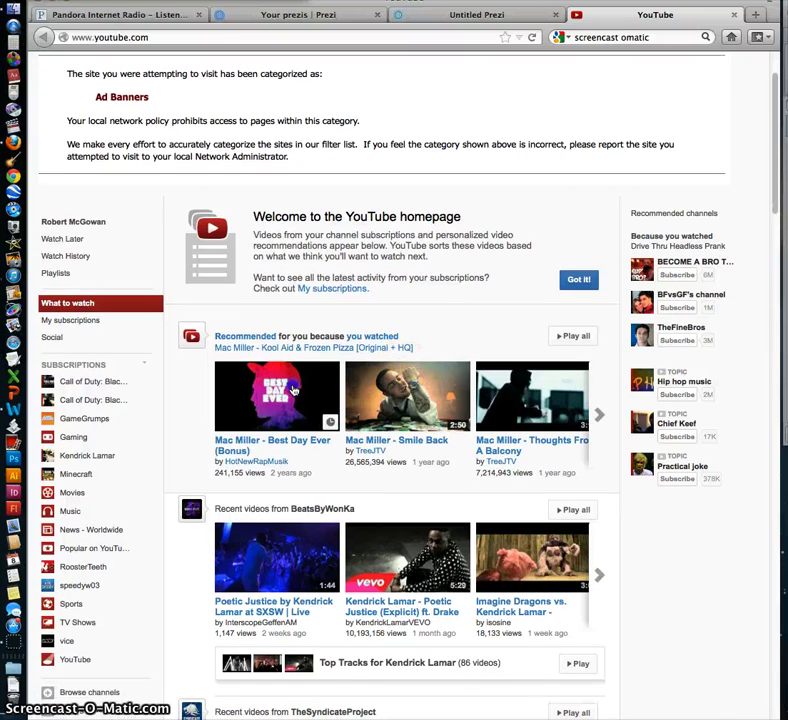
pyautogui.click(277, 430)
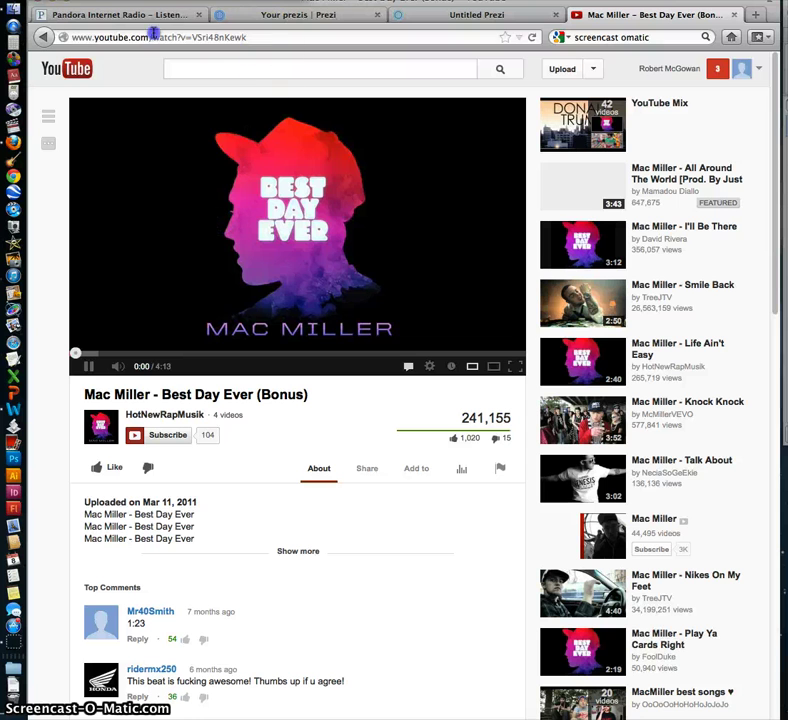
# Step: Copy the Best Day Ever video's web address from the address bar
pyautogui.click(114, 34)
pyautogui.rightClick(176, 37)
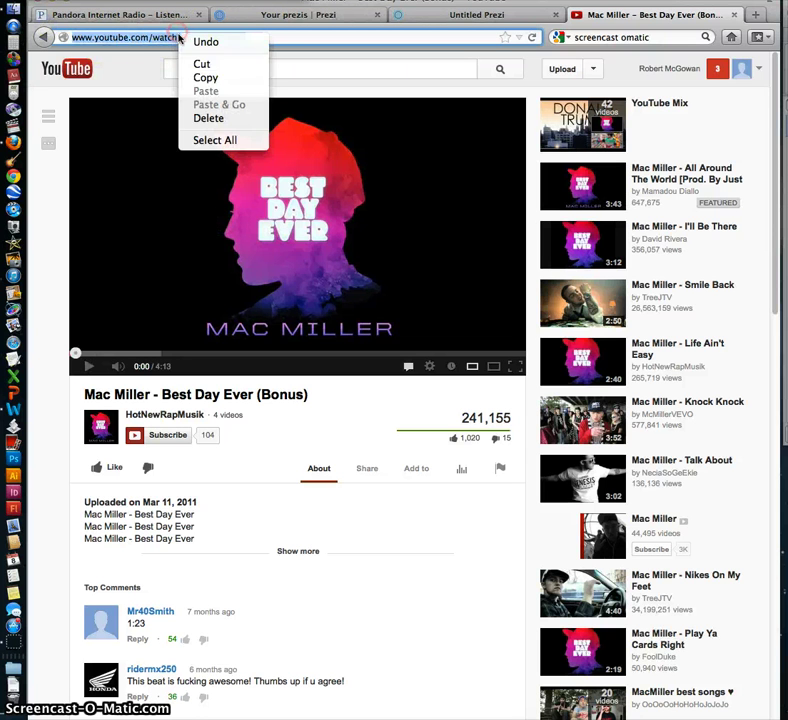
pyautogui.click(206, 77)
pyautogui.click(325, 99)
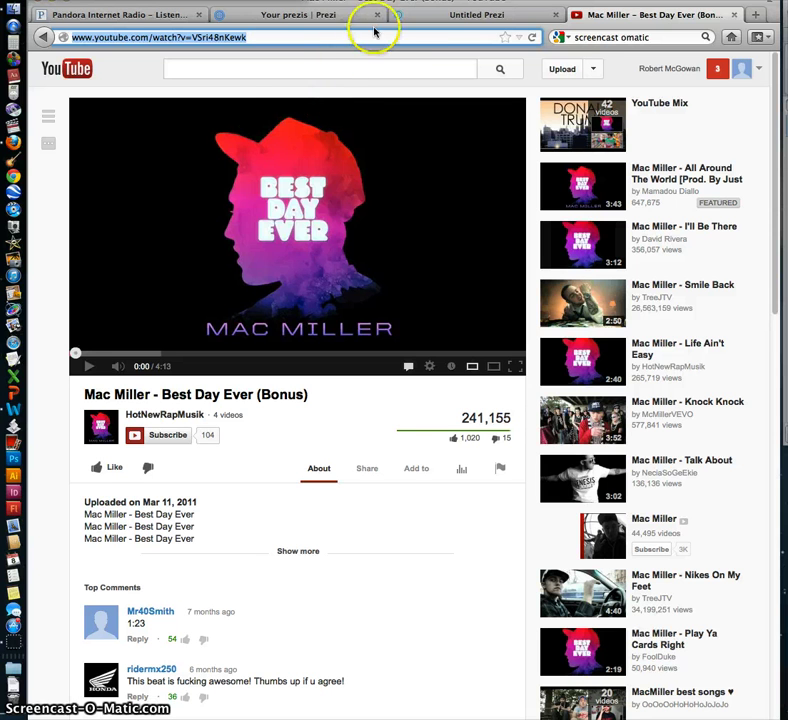
# Step: Embed the copied Best Day Ever YouTube link and place the video below-right of the circle
pyautogui.click(735, 16)
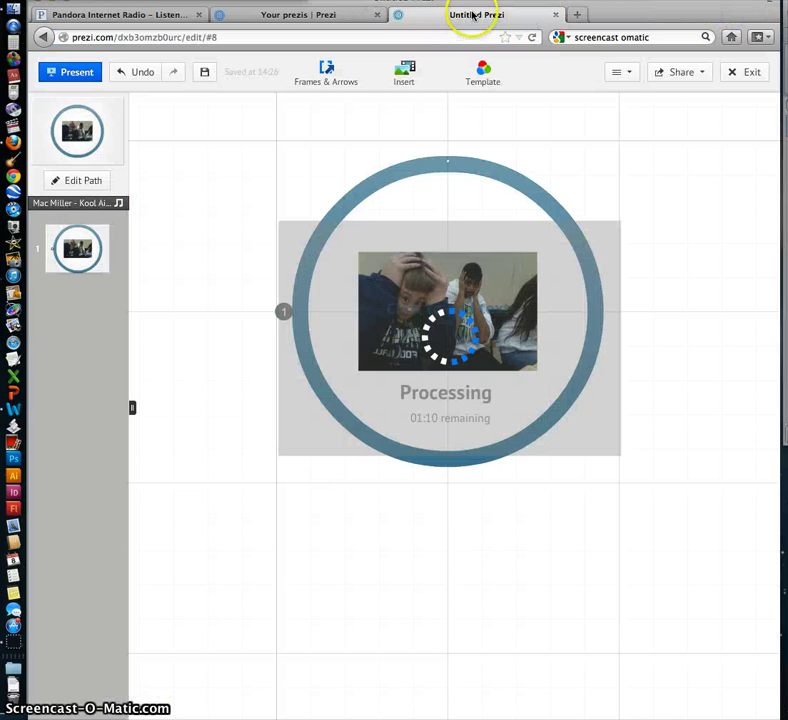
pyautogui.click(463, 435)
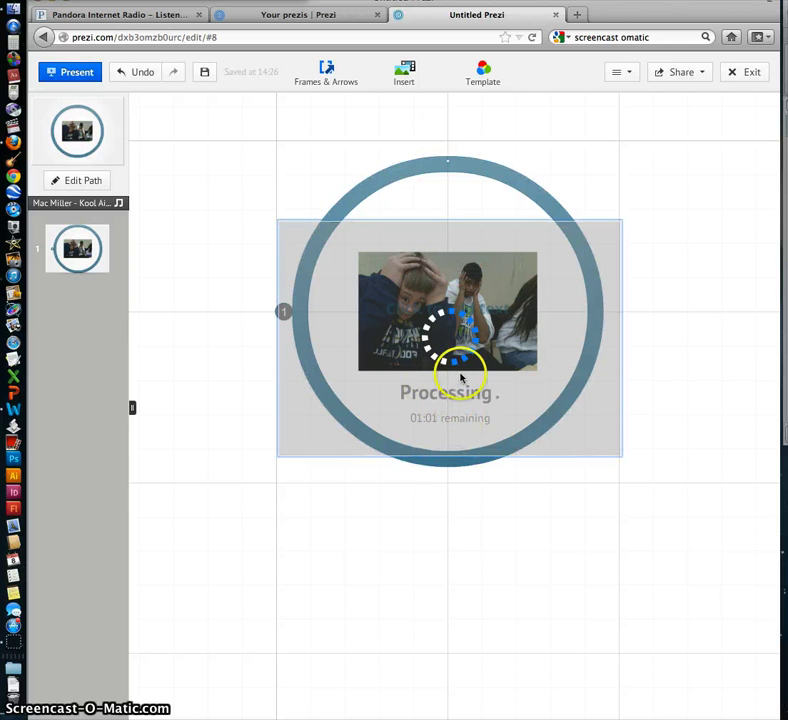
pyautogui.click(405, 79)
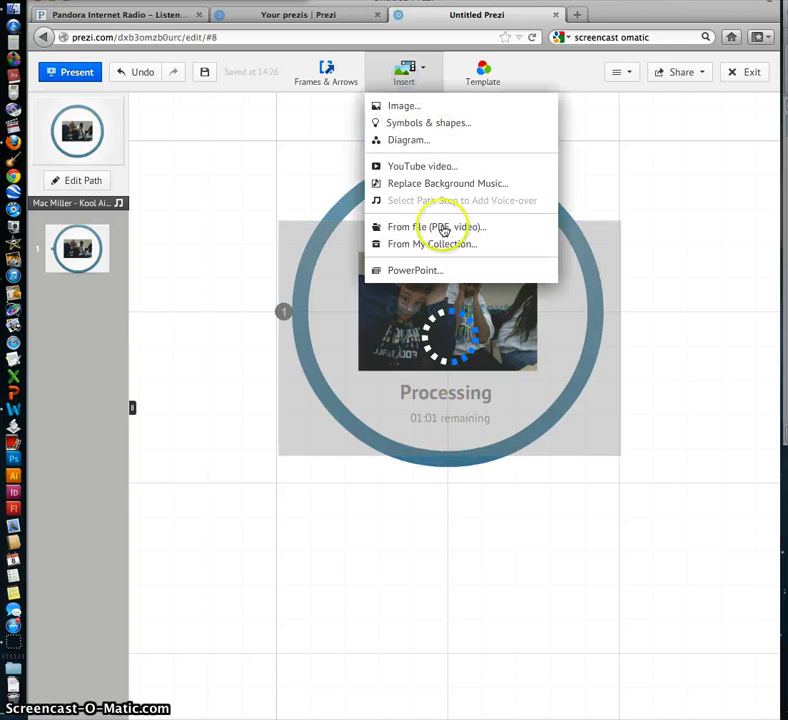
pyautogui.click(449, 168)
pyautogui.rightClick(390, 364)
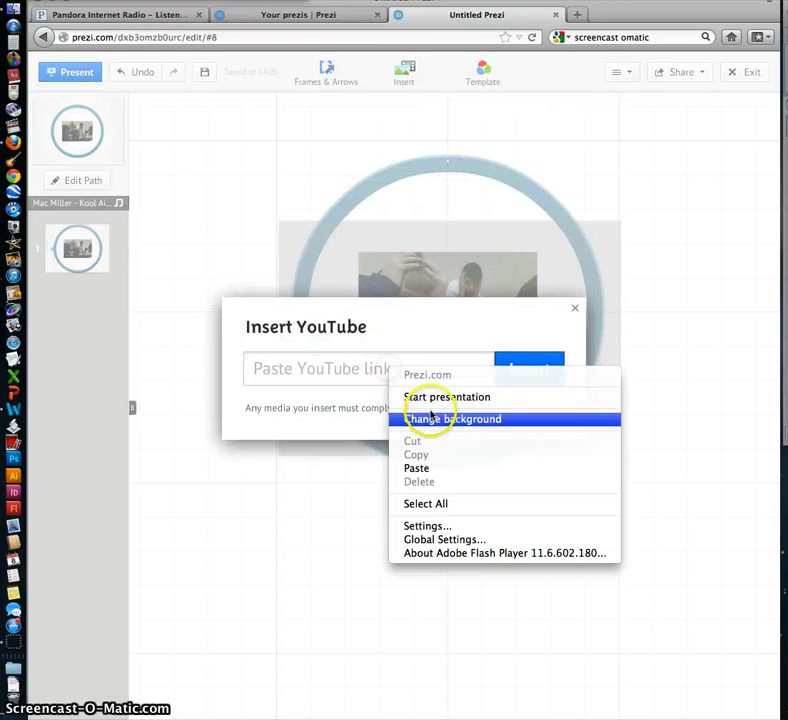
pyautogui.click(425, 466)
pyautogui.click(526, 373)
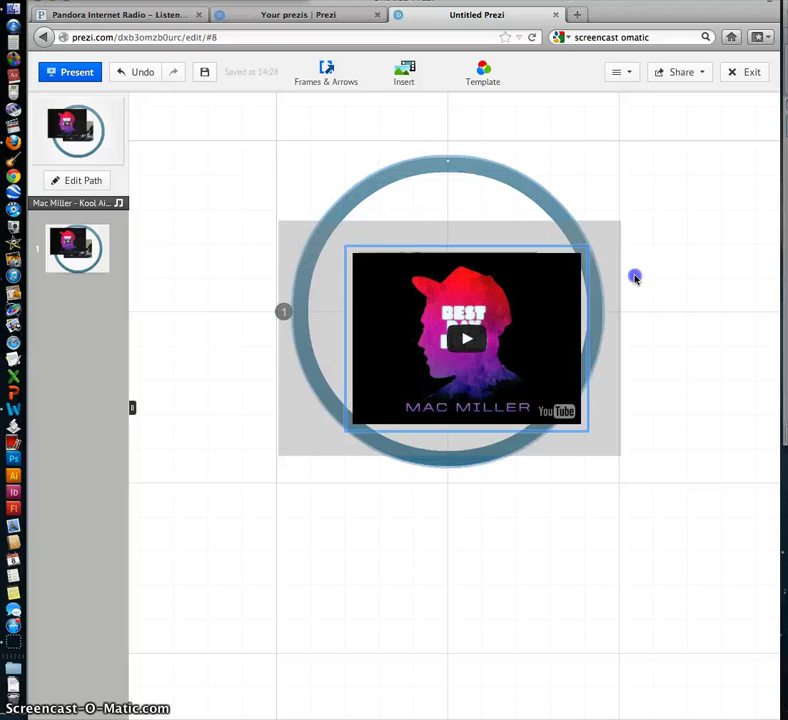
pyautogui.moveTo(540, 320)
pyautogui.mouseDown()
pyautogui.moveTo(643, 528)
pyautogui.moveTo(672, 558)
pyautogui.mouseUp()
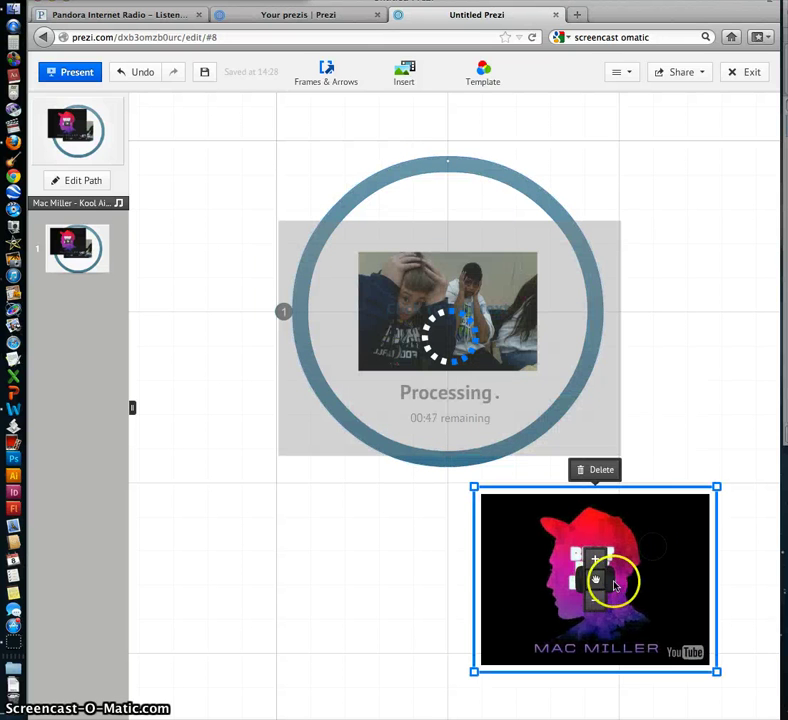